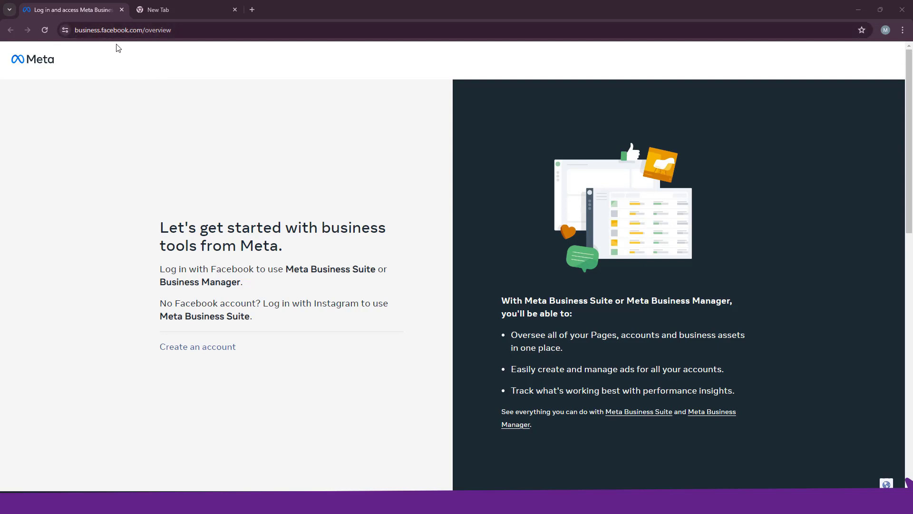
click(185, 30)
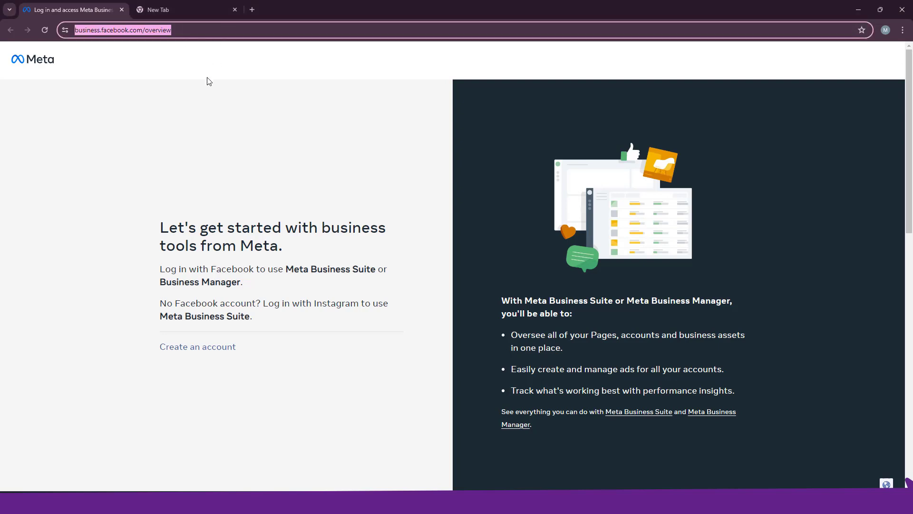
click(207, 81)
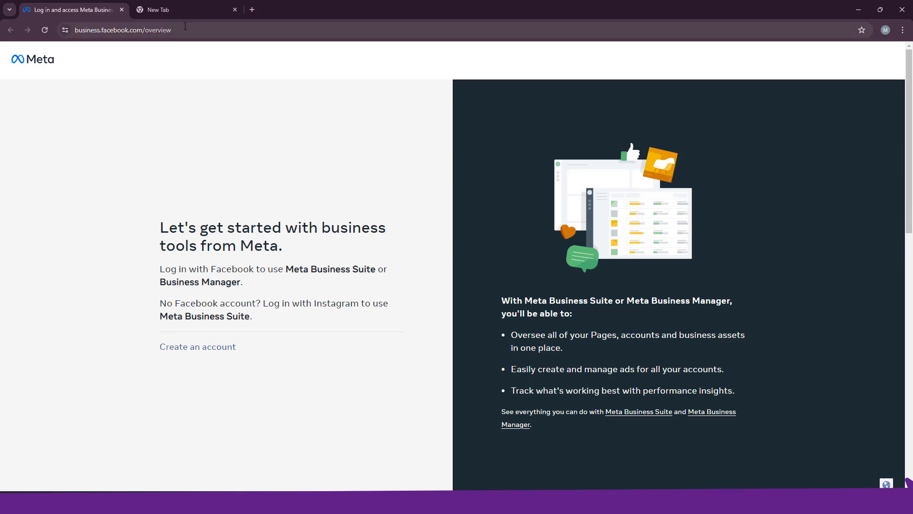
click(224, 30)
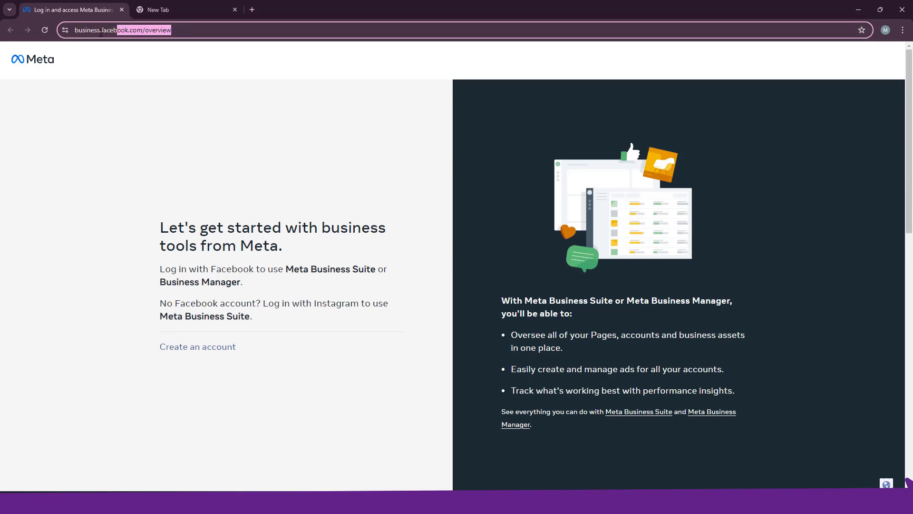
click(114, 182)
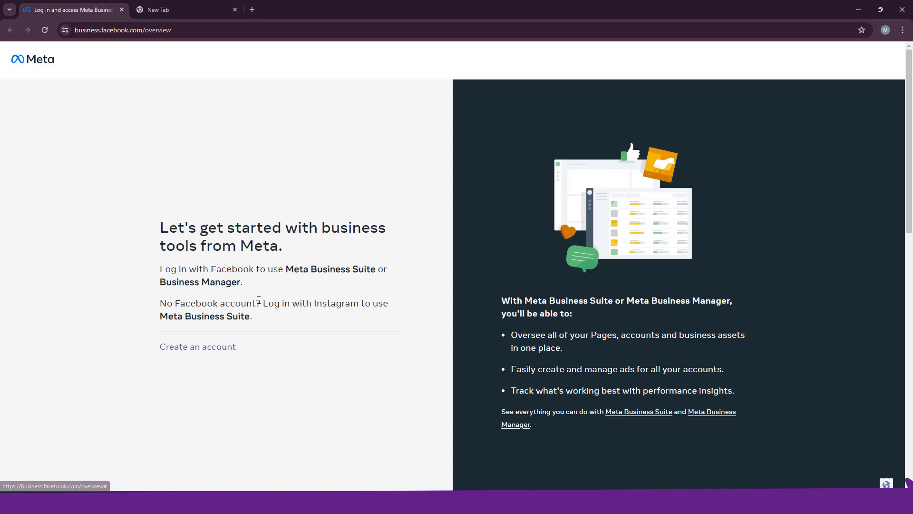
scroll(258, 301, down, 4)
scroll(258, 300, up, 4)
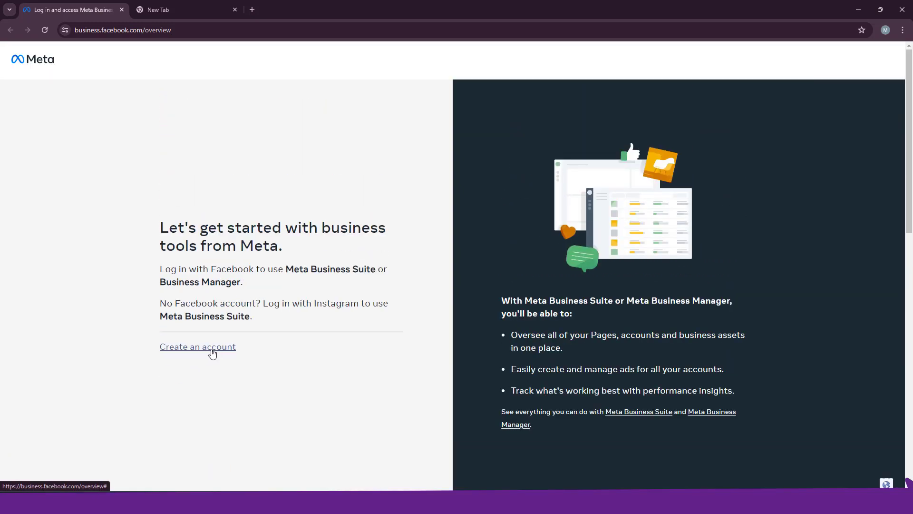
- Create a business portfolio account named Freelancing Pro Tech, filling in the business email address, and finish the creation dialog
click(209, 348)
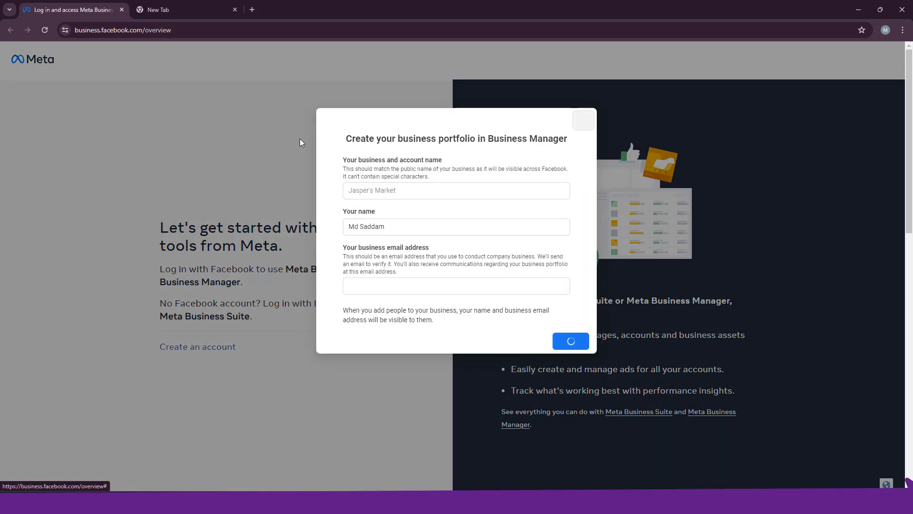
click(383, 189)
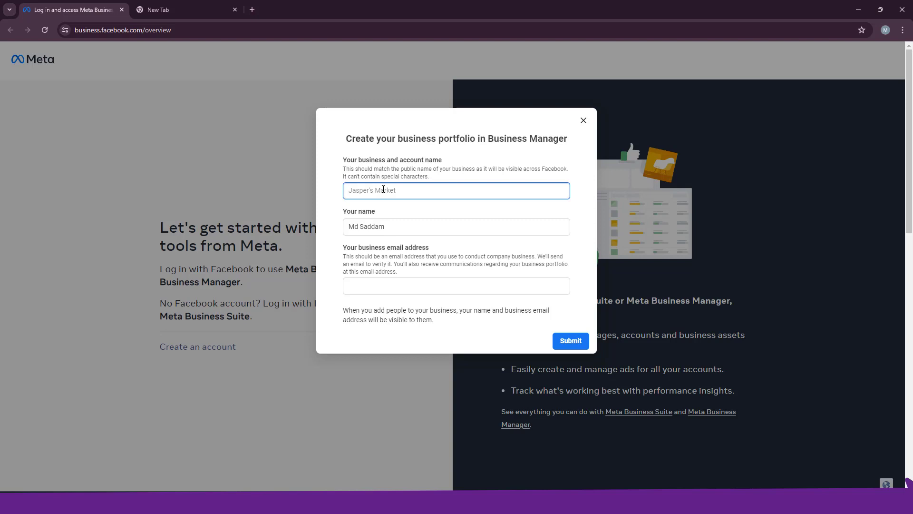
text(Freelancing Pro Tech)
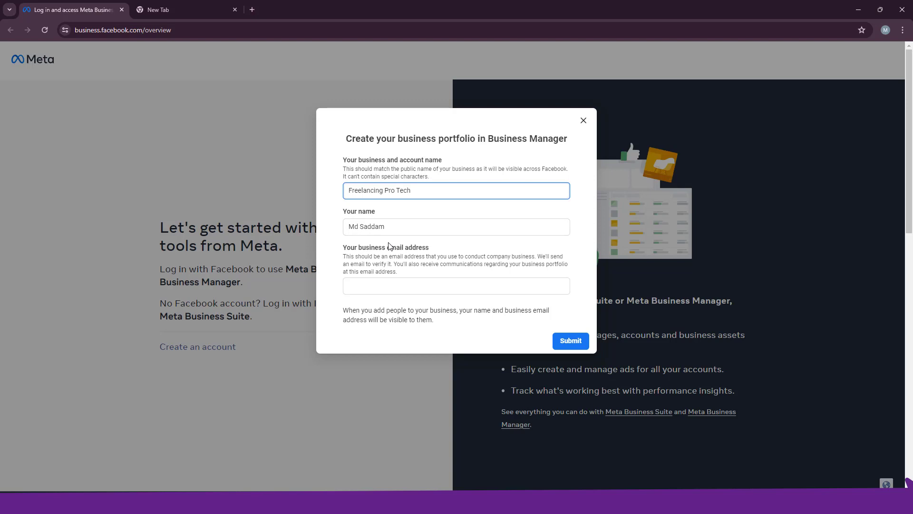
click(375, 284)
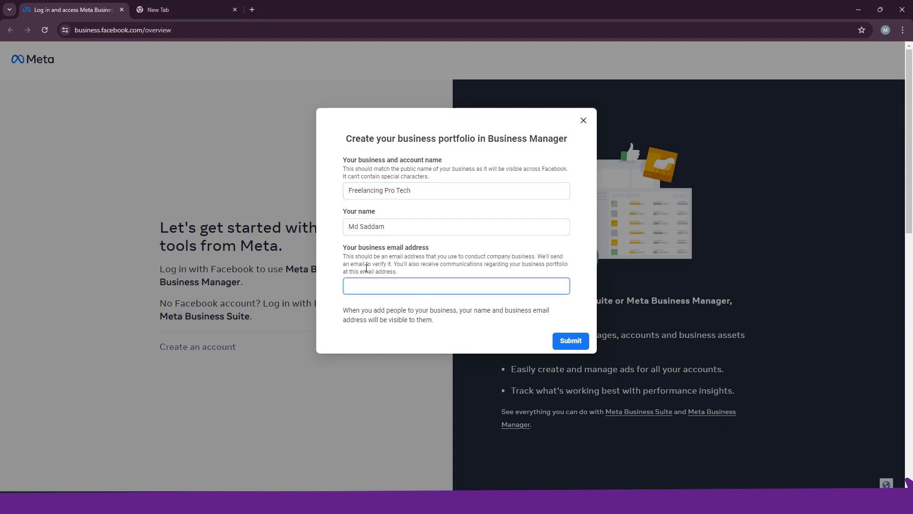
key(ctrl+v)
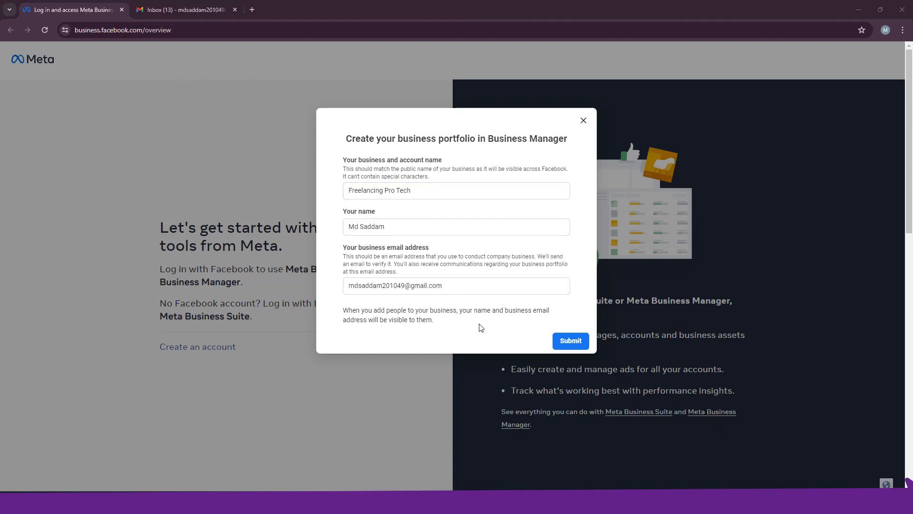
click(570, 342)
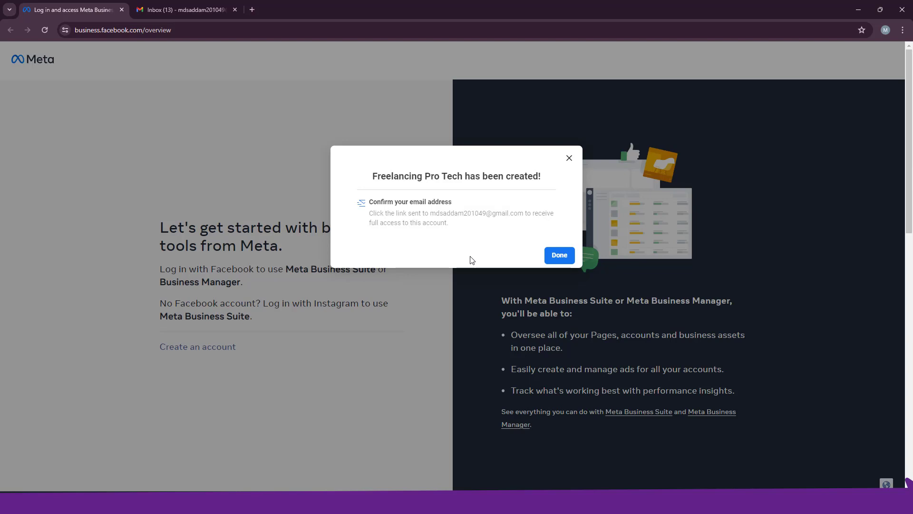
click(560, 255)
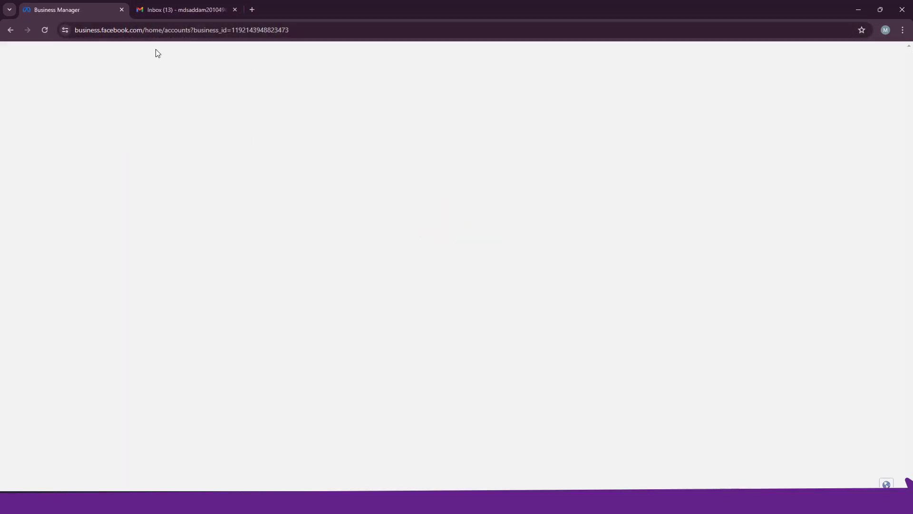
- Switch to Gmail, open Facebook's "Confirm your business email address" message among the social mails and confirm the address
click(172, 9)
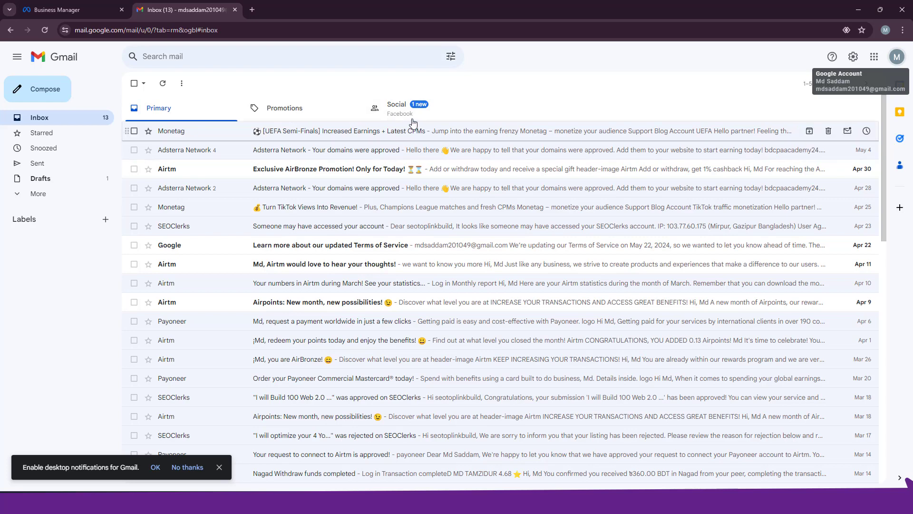
click(395, 110)
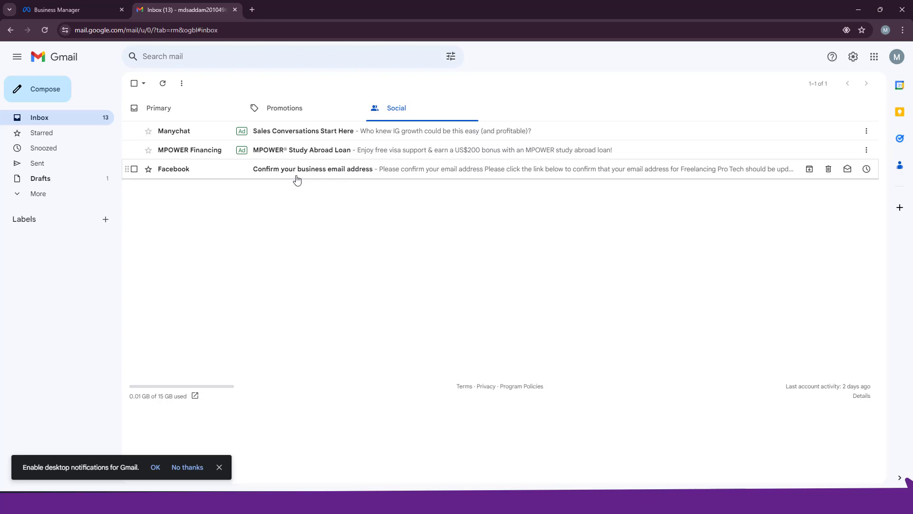
click(162, 109)
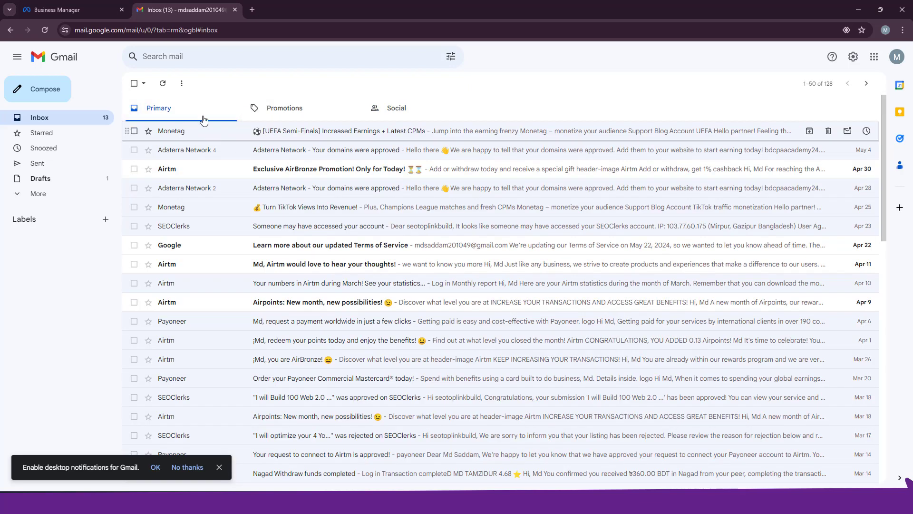
click(390, 119)
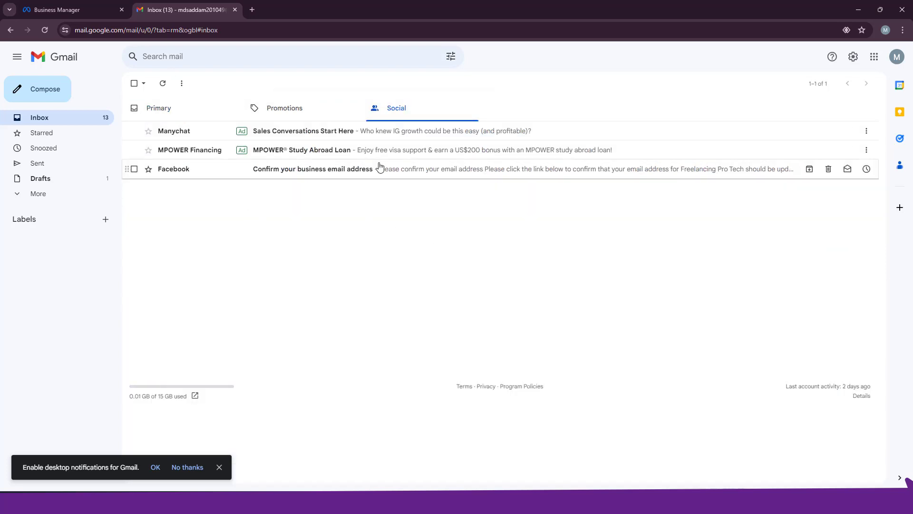
click(284, 172)
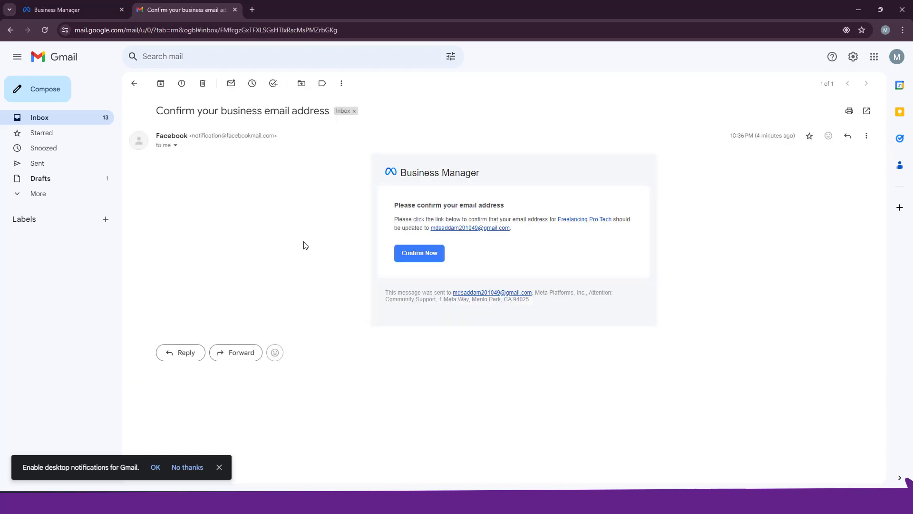
click(419, 253)
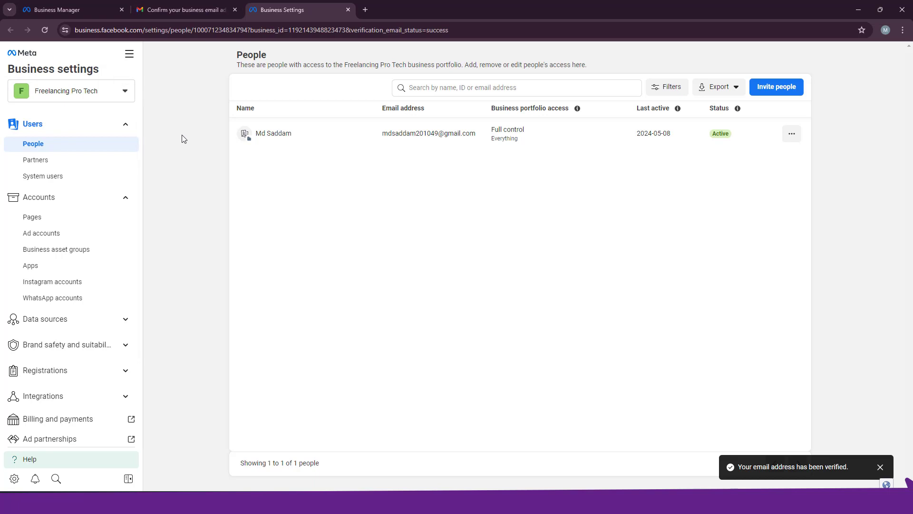
- Check the list of available business portfolios and dismiss the notice about the business portfolio name change
scroll(99, 243, down, 2)
scroll(99, 244, up, 2)
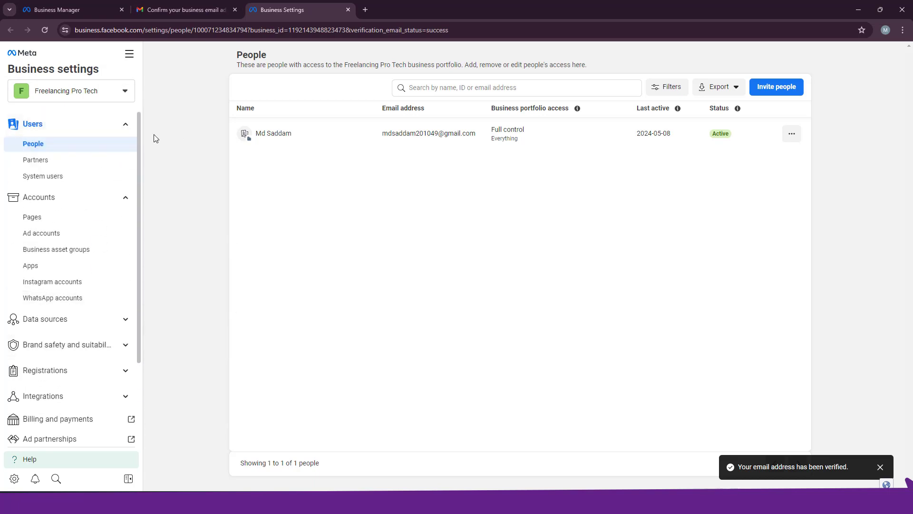
click(122, 96)
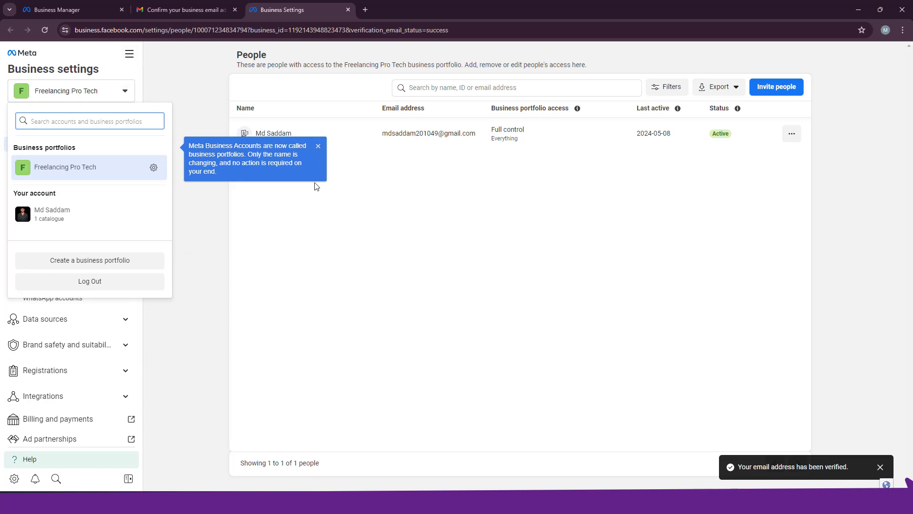
click(318, 146)
click(184, 218)
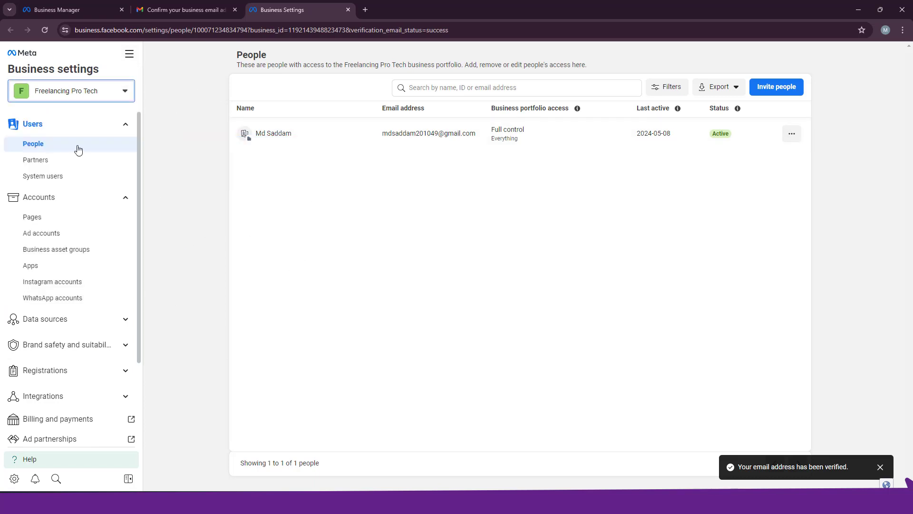
- Examine the Users, Accounts and Data sources sections of the business settings, including the System users page
click(103, 126)
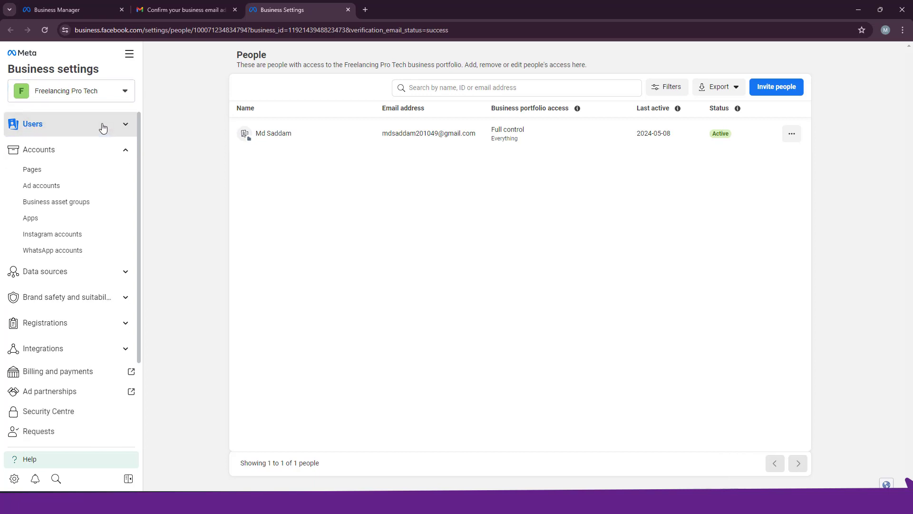
click(99, 126)
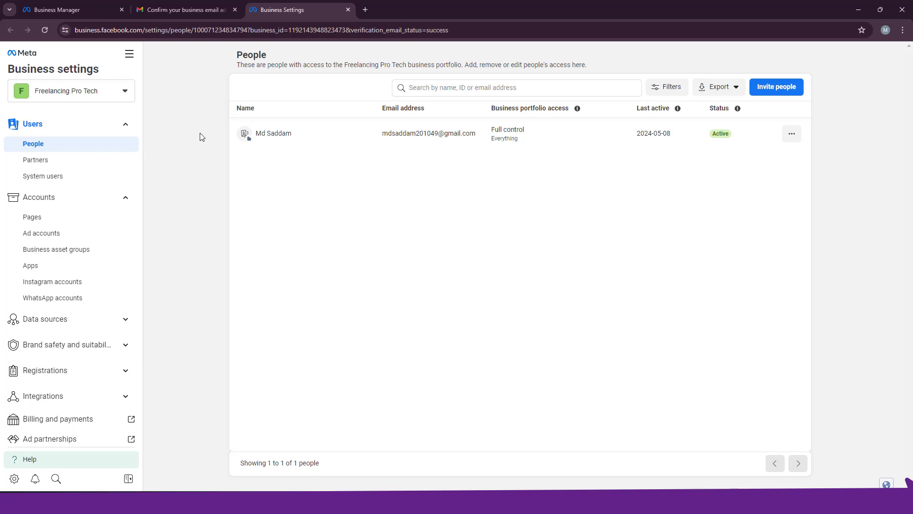
click(58, 179)
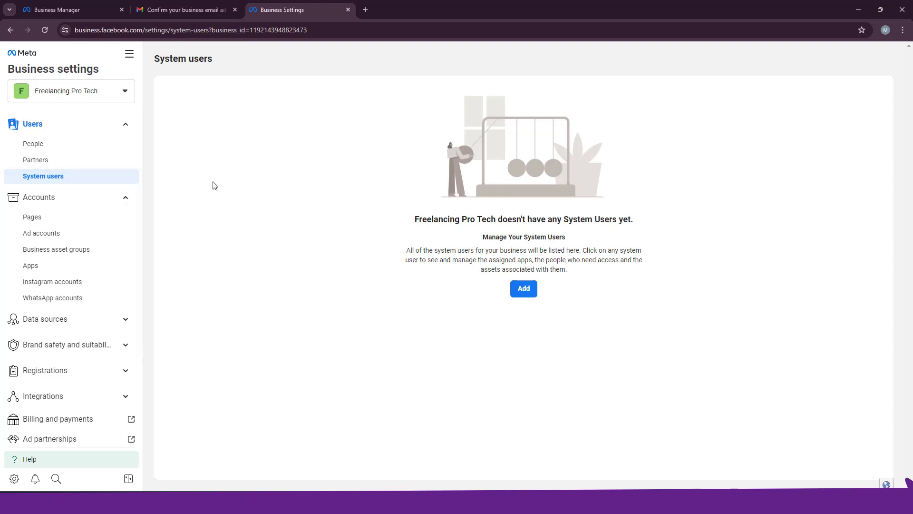
click(40, 201)
click(40, 202)
scroll(43, 219, down, 2)
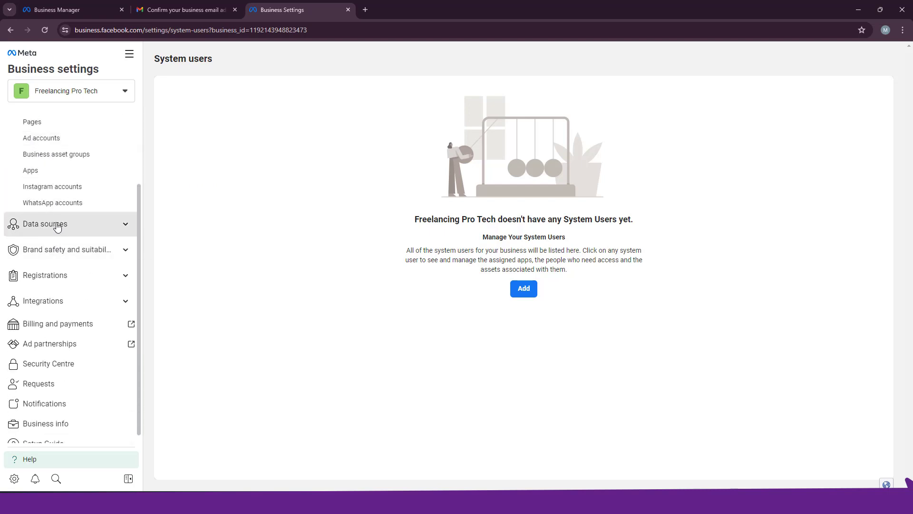
click(57, 227)
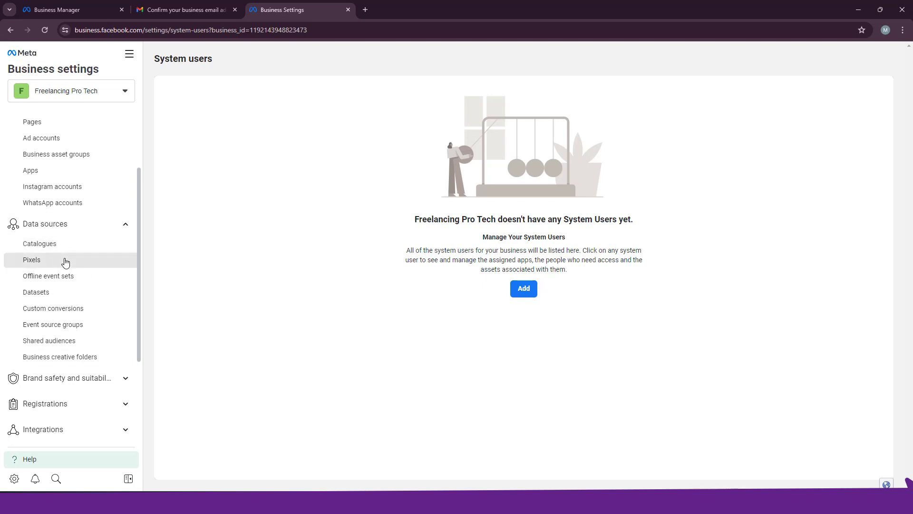
click(91, 224)
scroll(74, 166, up, 2)
click(57, 197)
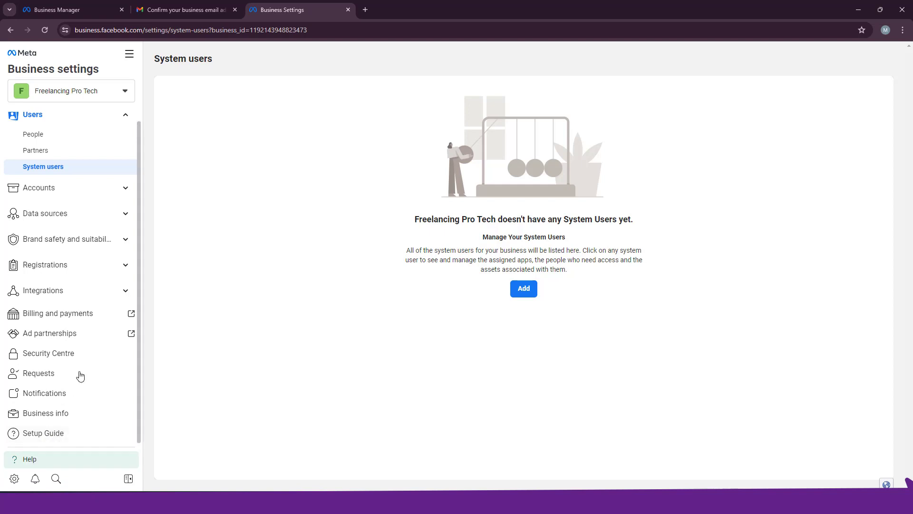
scroll(67, 294, up, 1)
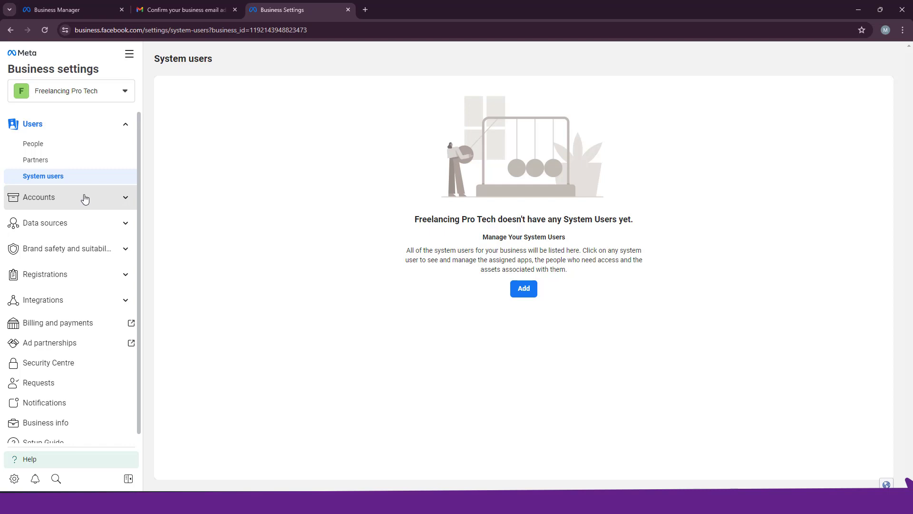
scroll(95, 238, down, 1)
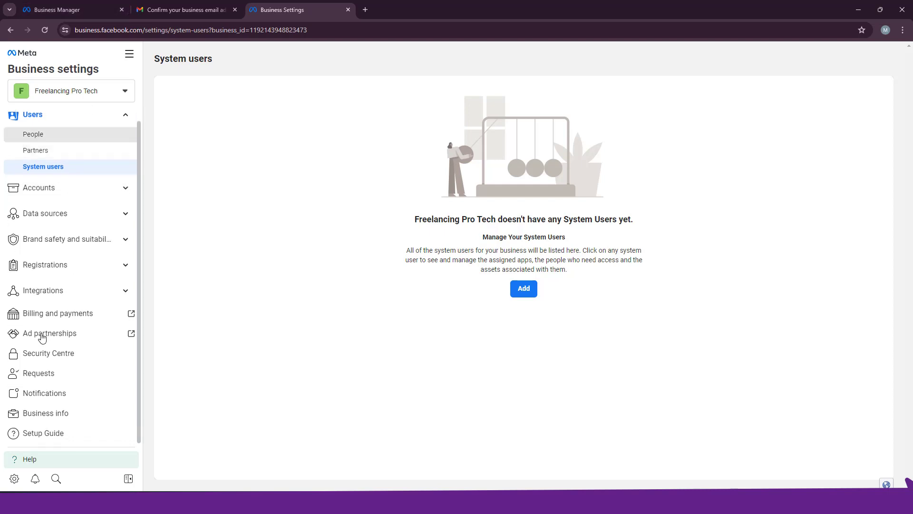
scroll(71, 214, up, 1)
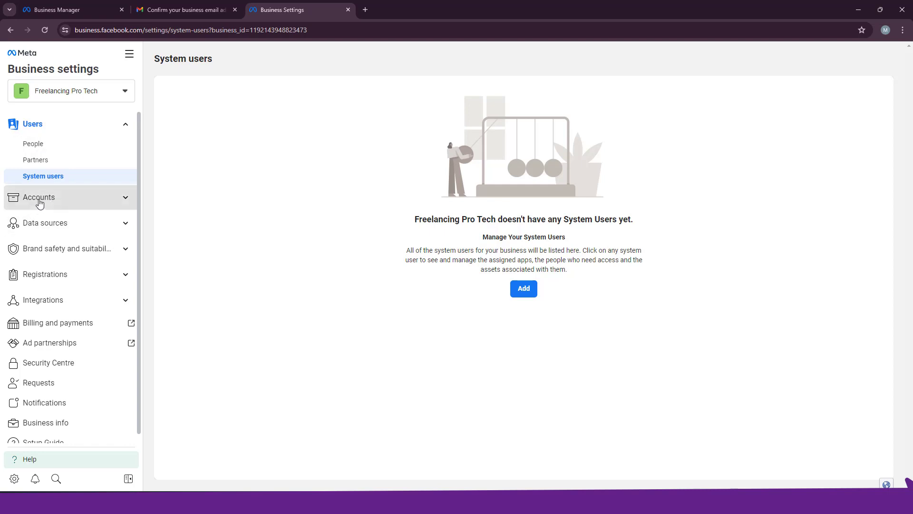
- Start creating a new ad account from the business's Ad accounts settings and enter the owner's first name as the ad account name
click(39, 201)
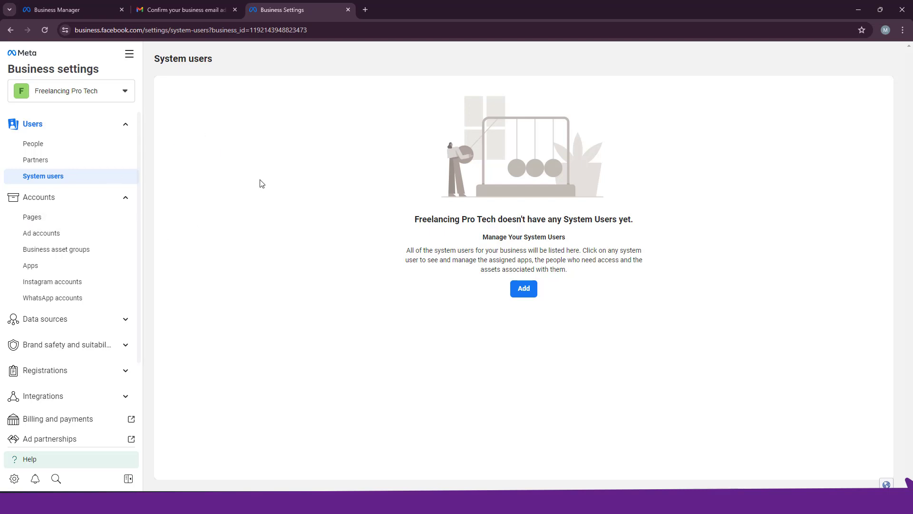
click(35, 239)
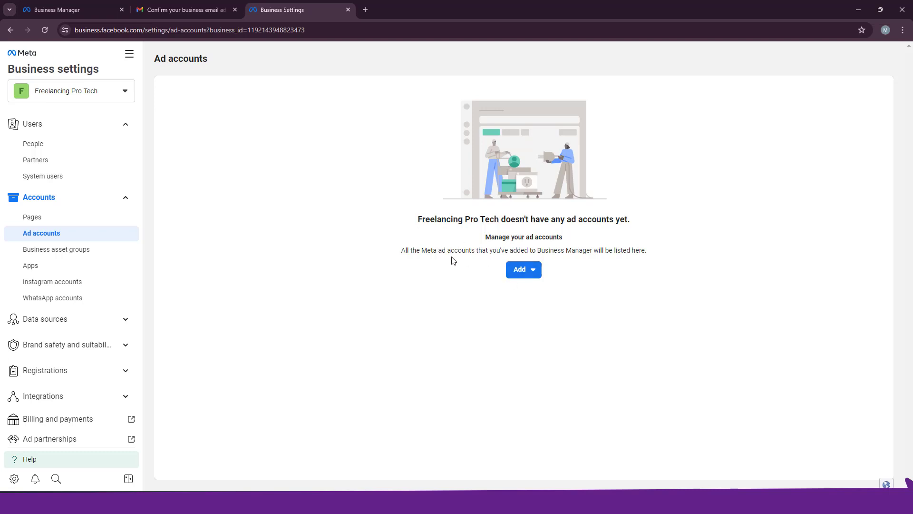
click(523, 274)
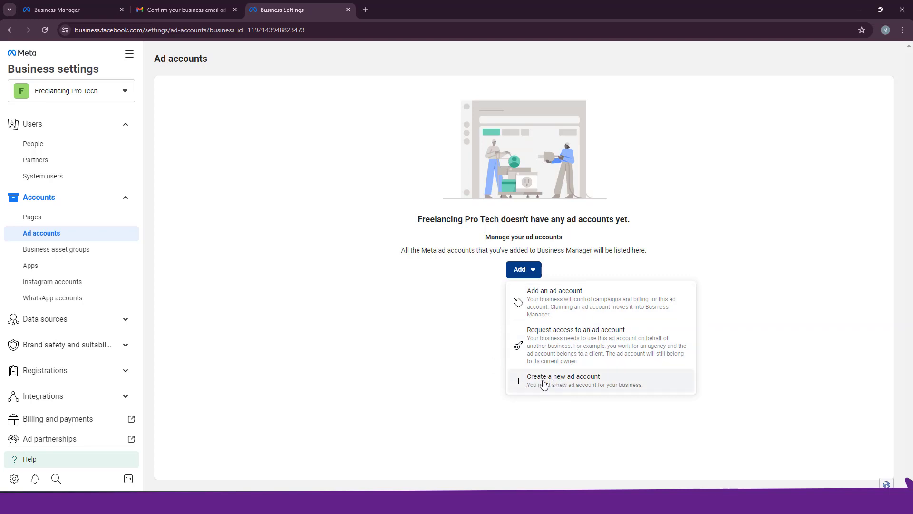
click(581, 381)
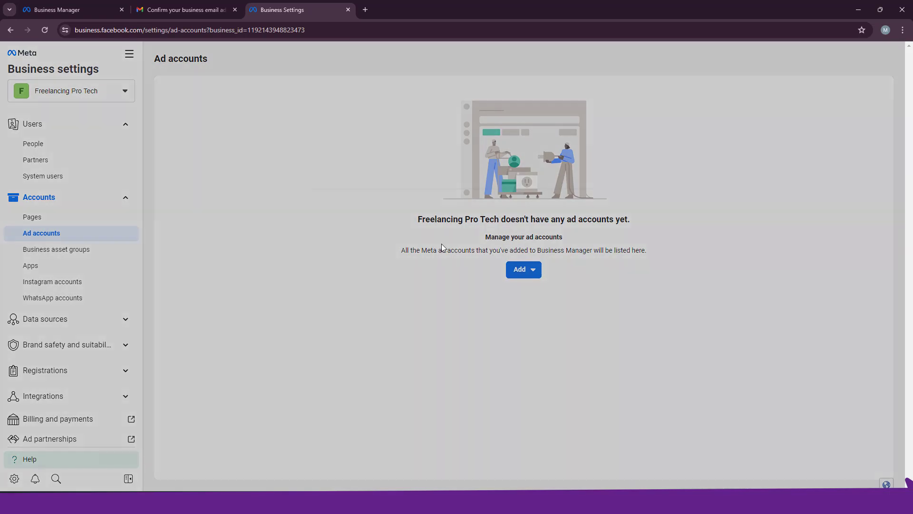
click(344, 275)
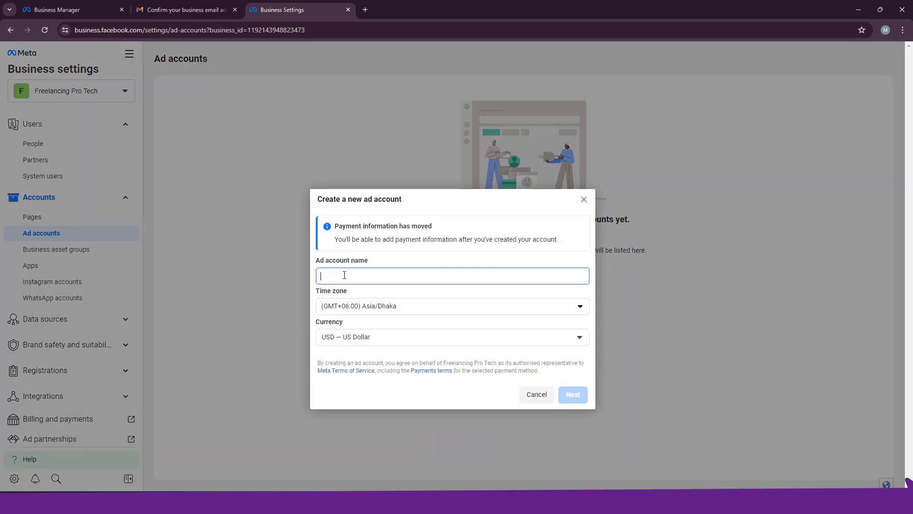
click(390, 254)
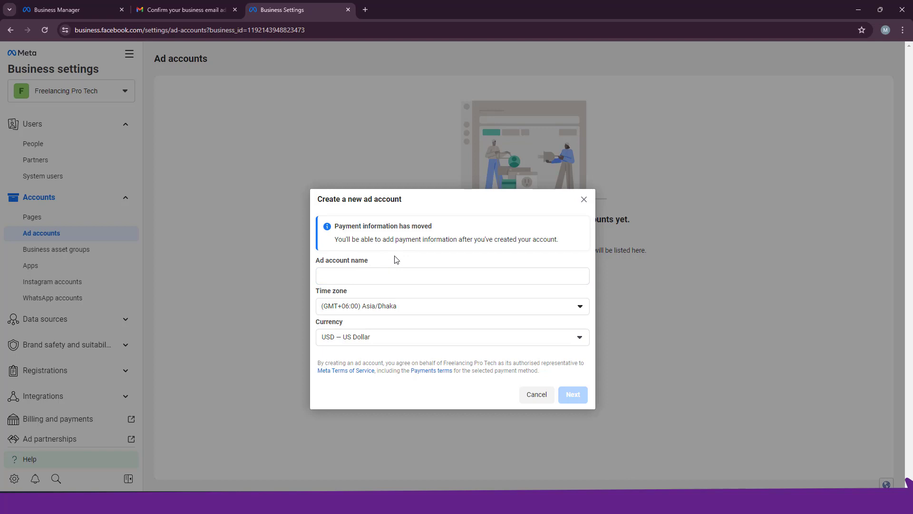
click(346, 278)
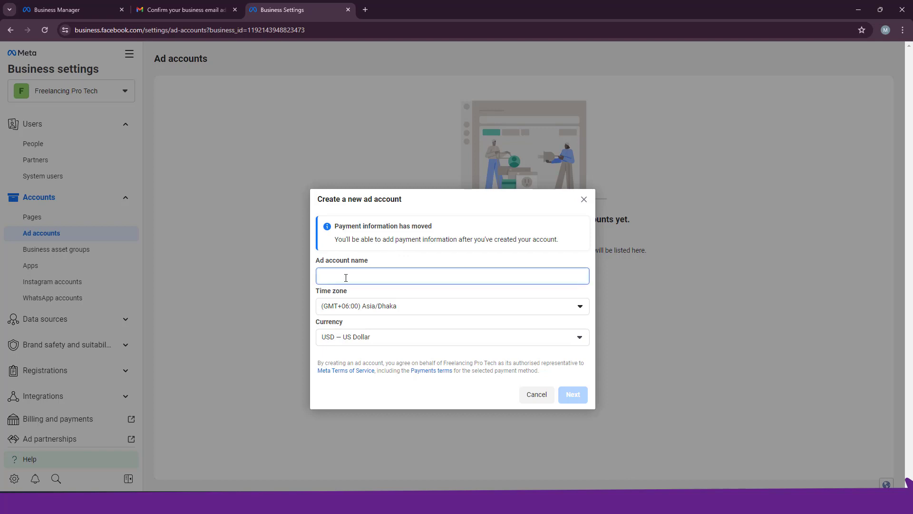
text(sad)
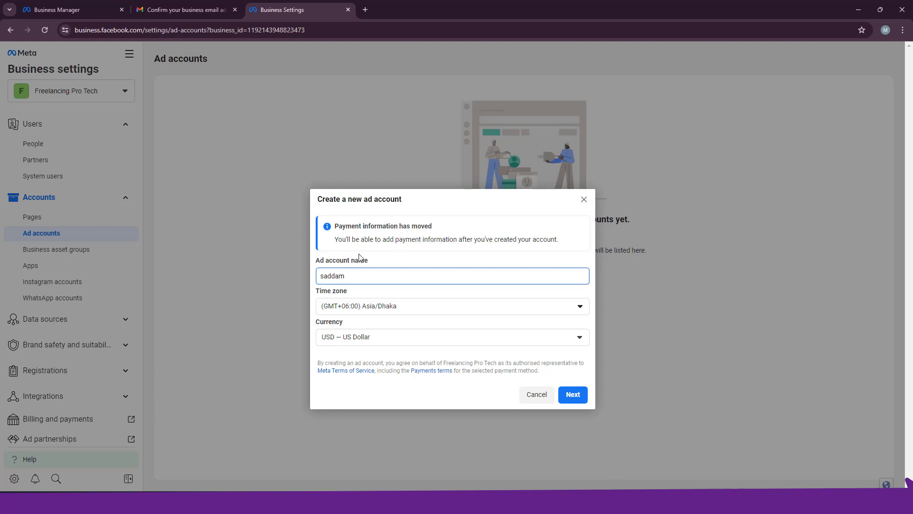
text(dam)
click(395, 259)
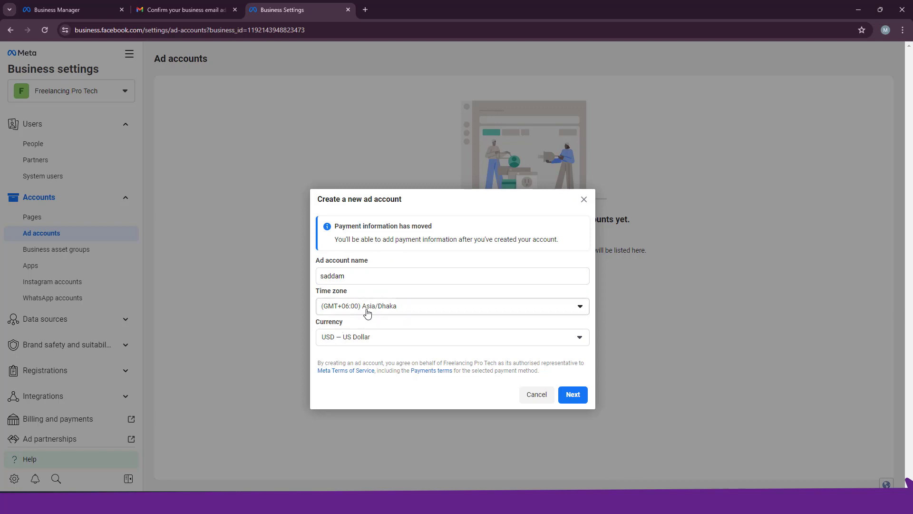
- Review the time zone and currency choices for the ad account, keeping (GMT+06:00) Asia/Dhaka and USD – US Dollar
click(393, 309)
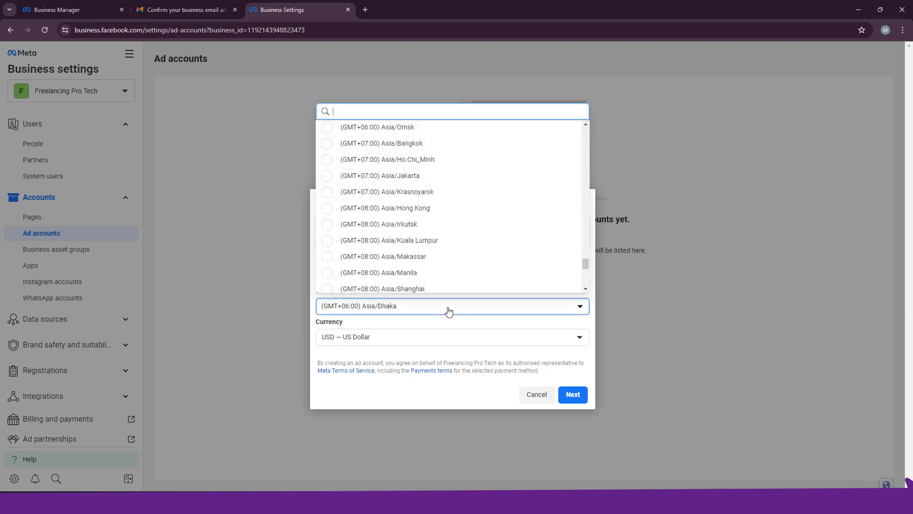
click(429, 323)
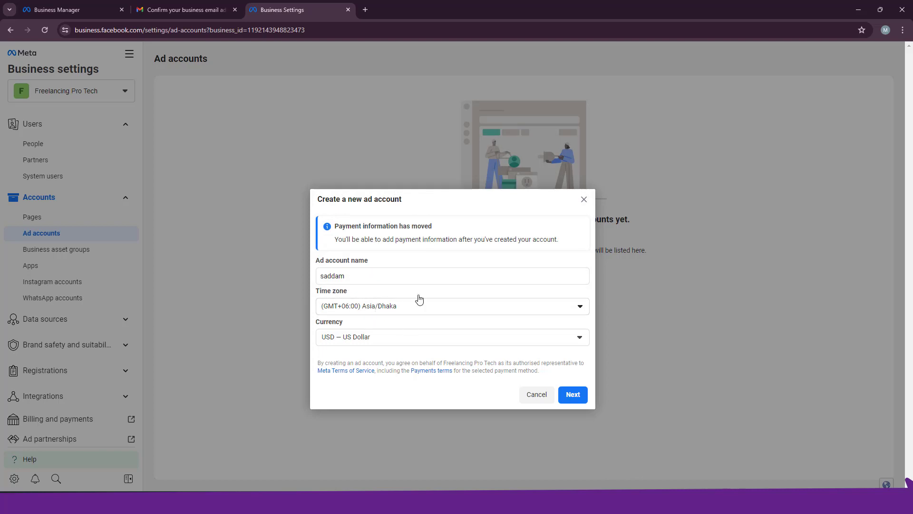
click(394, 338)
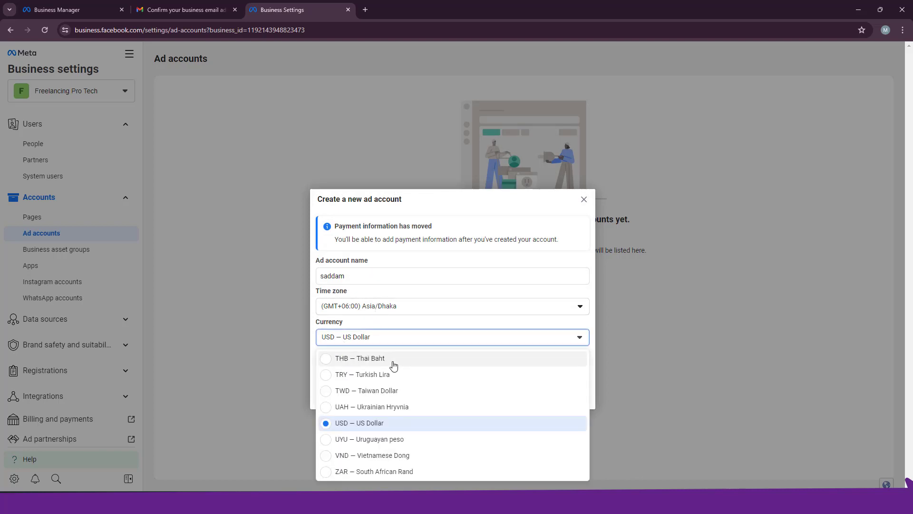
click(421, 324)
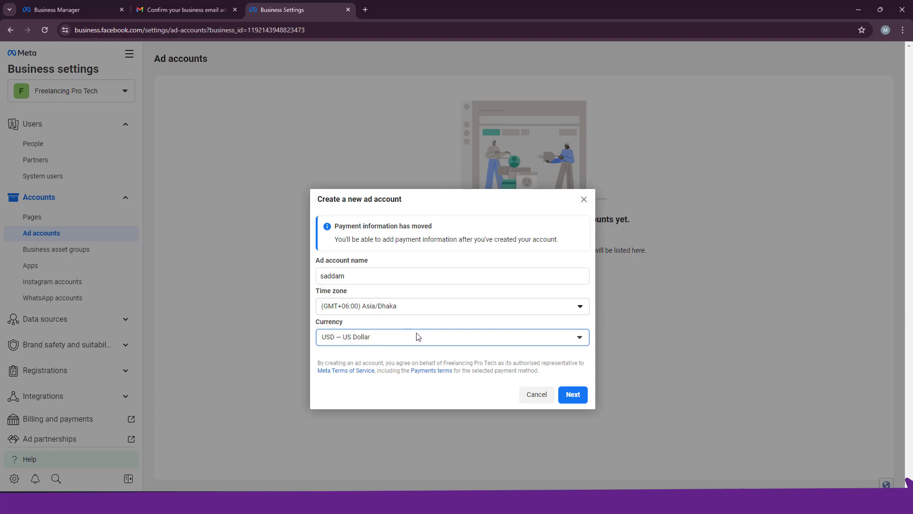
- Assign the ad account's use to My business (Freelancing Pro Tech) and create the account
click(574, 395)
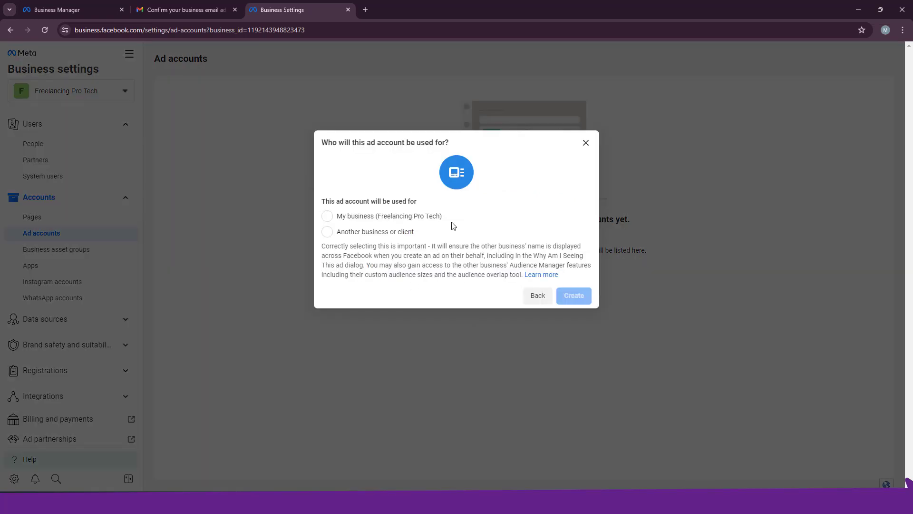
click(328, 216)
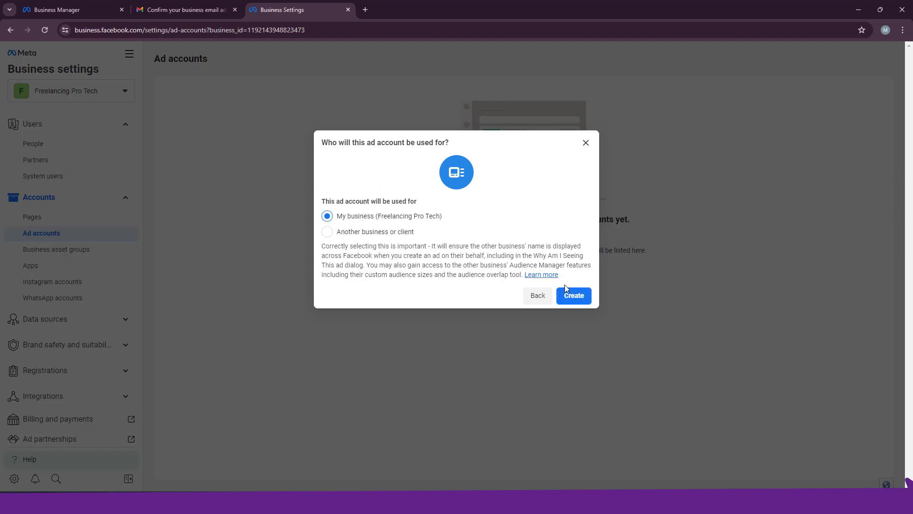
click(574, 298)
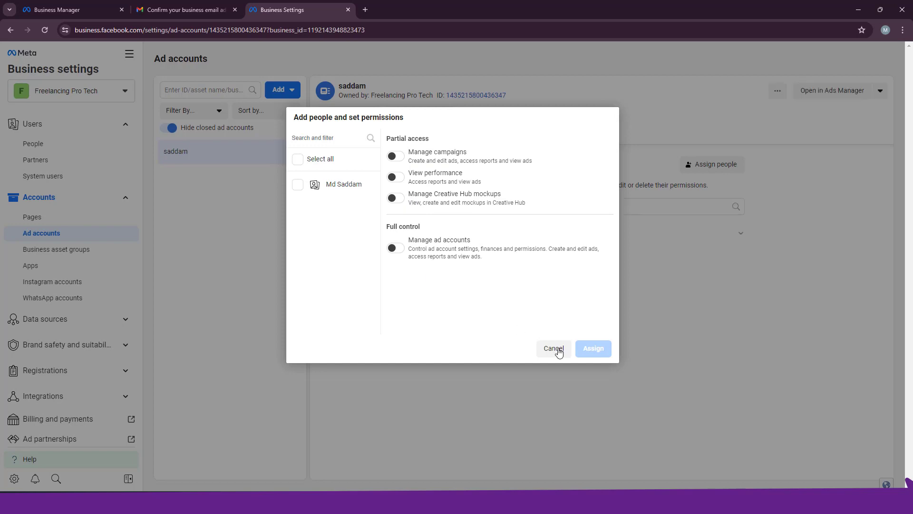
- Skip assigning people and adding payment information, and exit the new ad account's setup
click(551, 351)
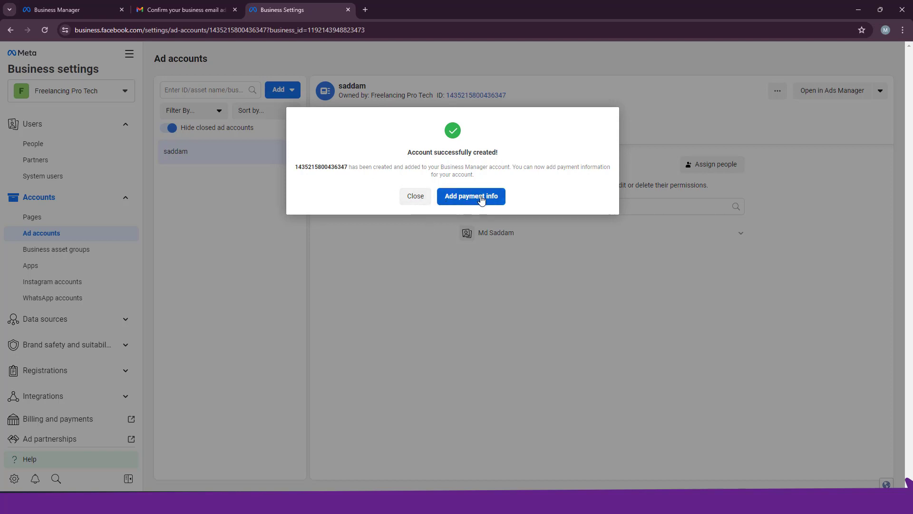
click(416, 199)
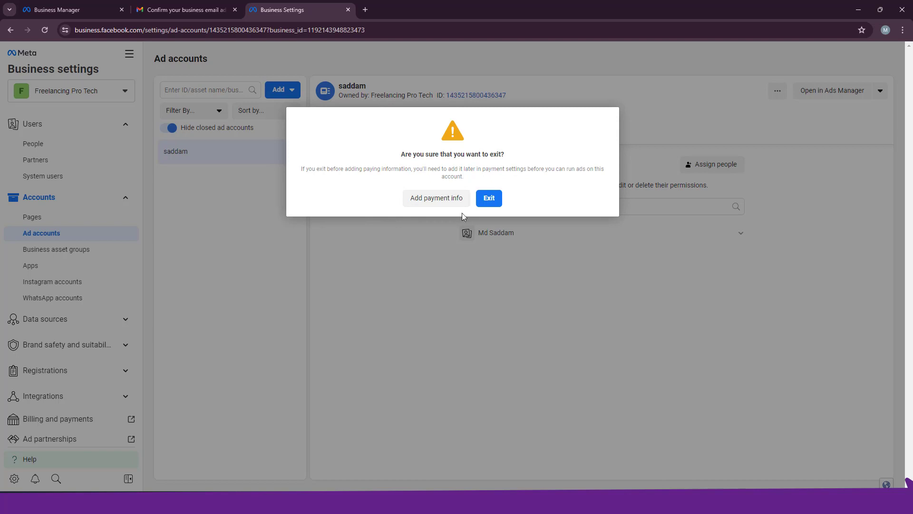
click(489, 199)
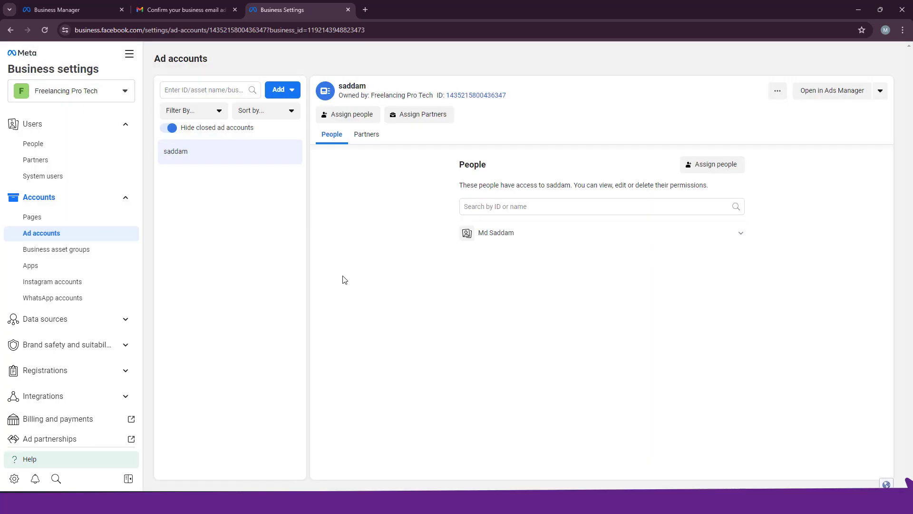